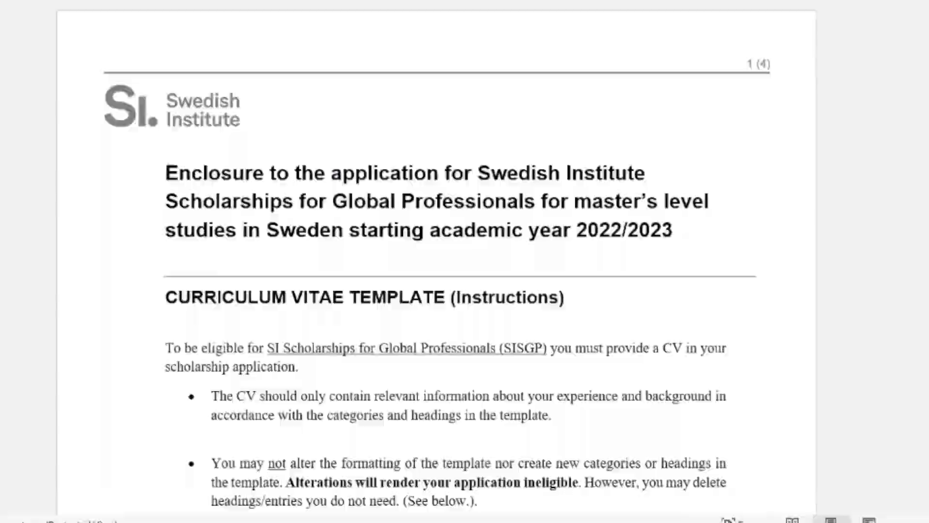
Enable editing on the protected CV template and bring page 2's Work Experience entries into view.
{"action": "scroll", "coordinate": [623, 192], "scroll_direction": "down", "scroll_amount": 5}
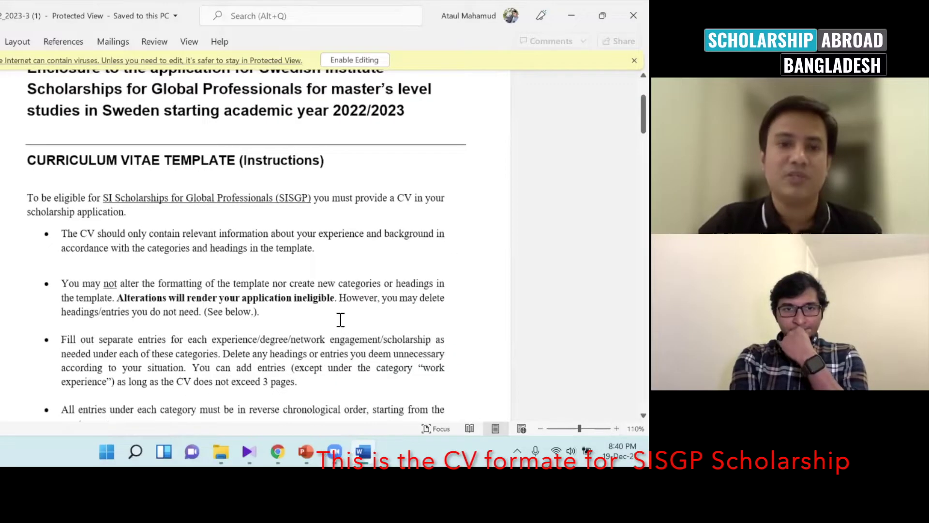
{"action": "scroll", "coordinate": [586, 339], "scroll_direction": "down", "scroll_amount": 2}
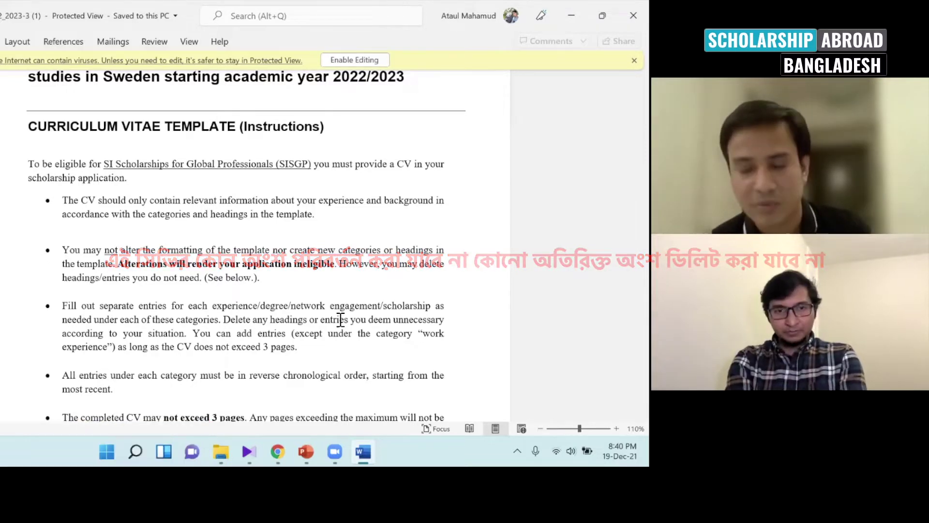
{"action": "left_click", "coordinate": [352, 60]}
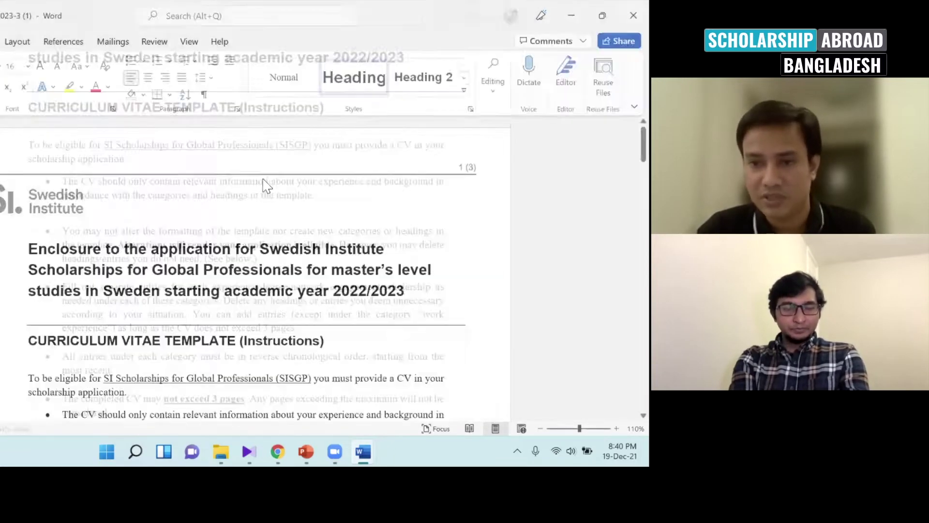
{"action": "scroll", "coordinate": [236, 237], "scroll_direction": "down", "scroll_amount": 15}
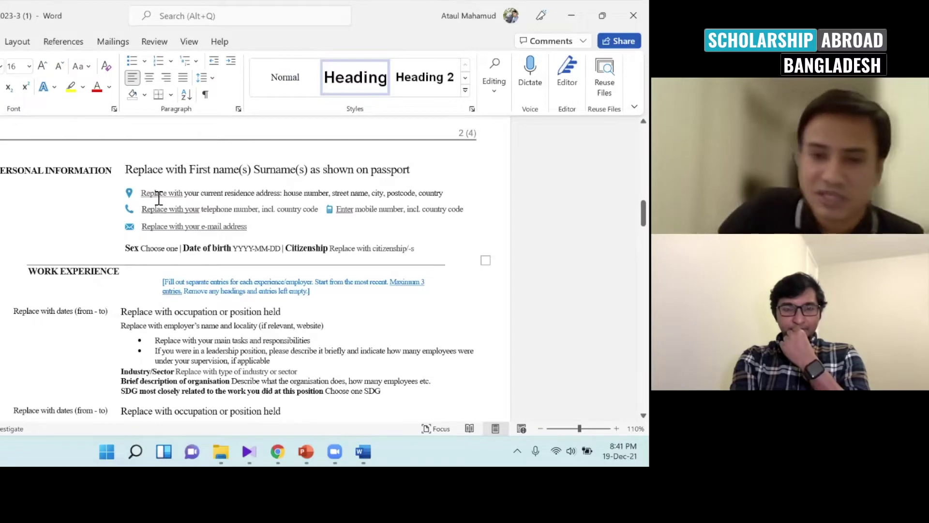
{"action": "scroll", "coordinate": [218, 245], "scroll_direction": "down", "scroll_amount": 5}
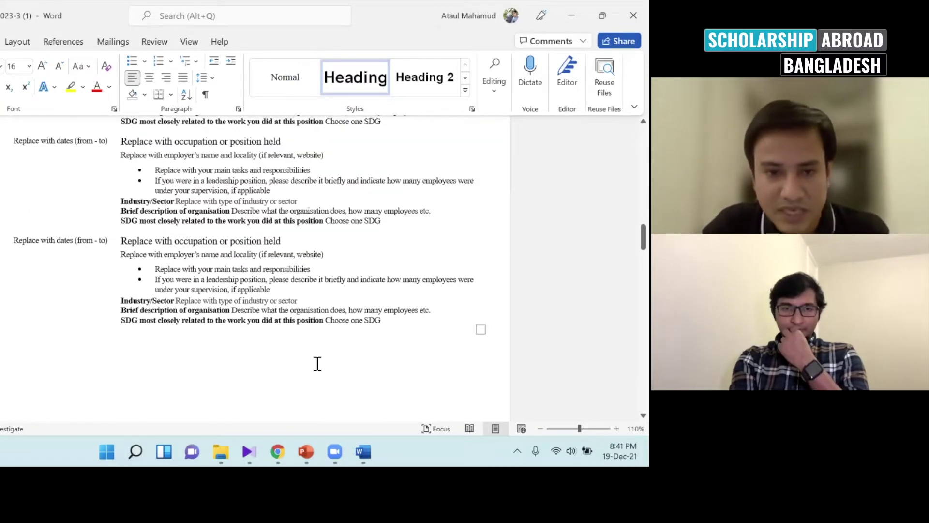
{"action": "scroll", "coordinate": [294, 283], "scroll_direction": "up", "scroll_amount": 5}
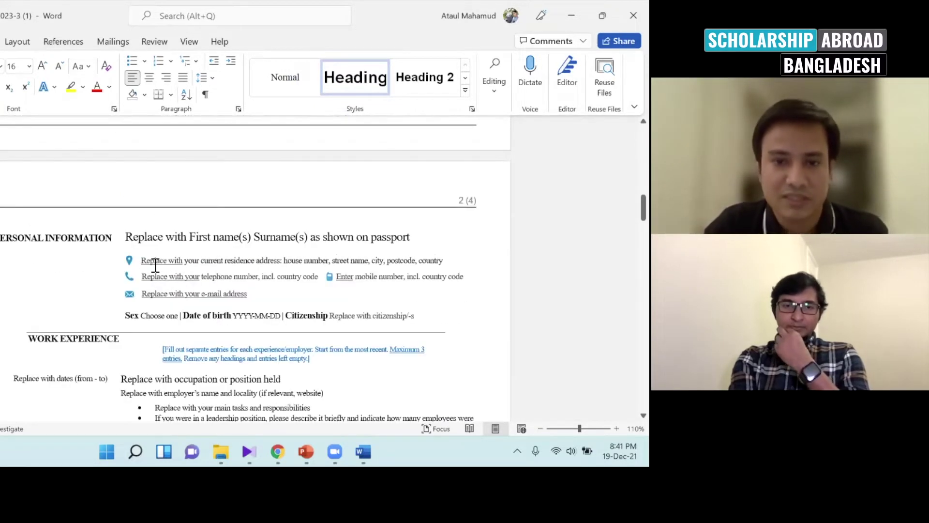
{"action": "scroll", "coordinate": [165, 284], "scroll_direction": "down", "scroll_amount": 2}
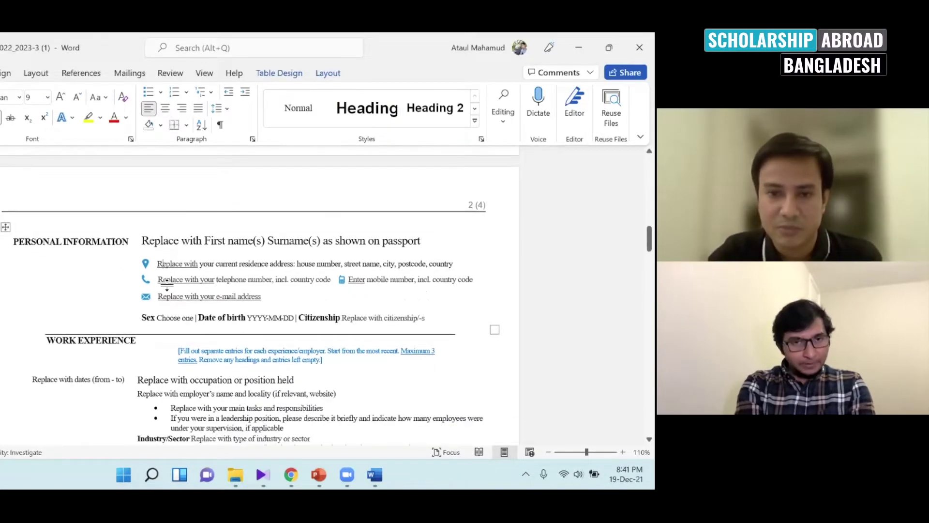
{"action": "scroll", "coordinate": [259, 244], "scroll_direction": "down", "scroll_amount": 4}
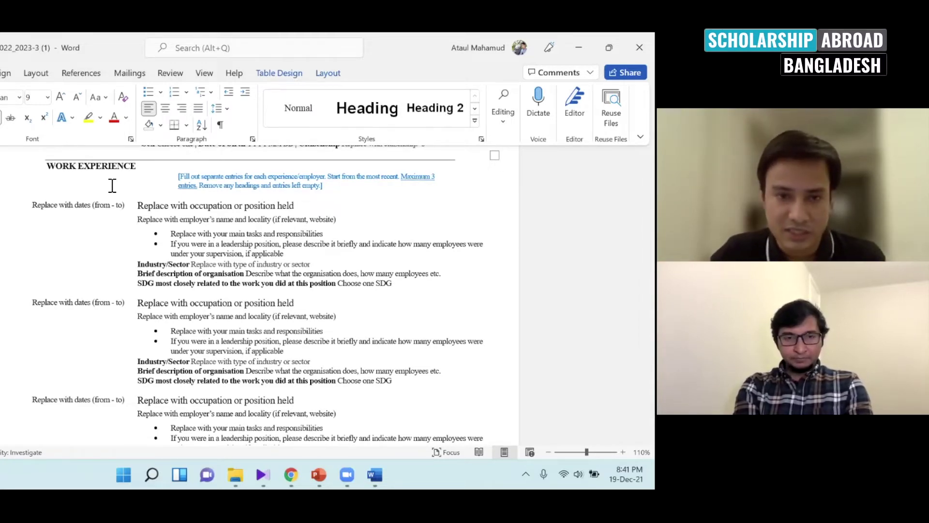
{"action": "left_click", "coordinate": [144, 205]}
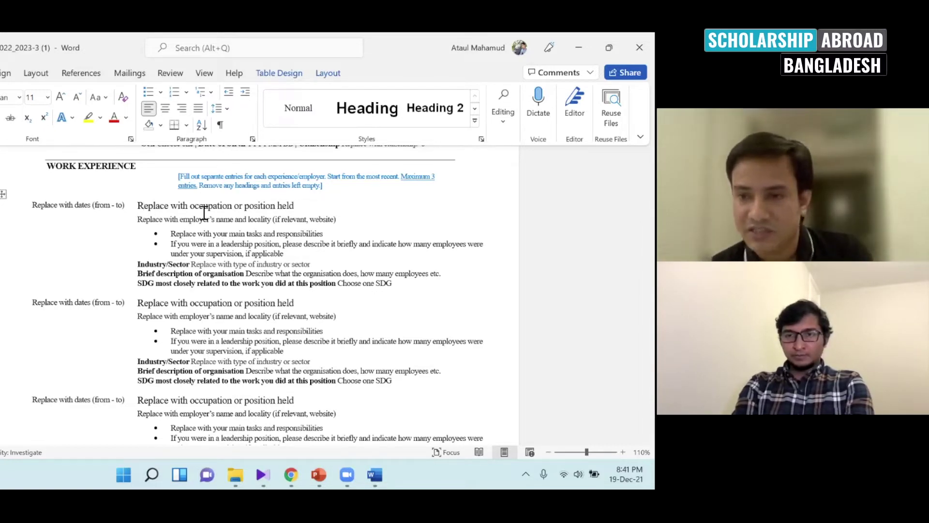
{"action": "scroll", "coordinate": [205, 212], "scroll_direction": "down", "scroll_amount": 1}
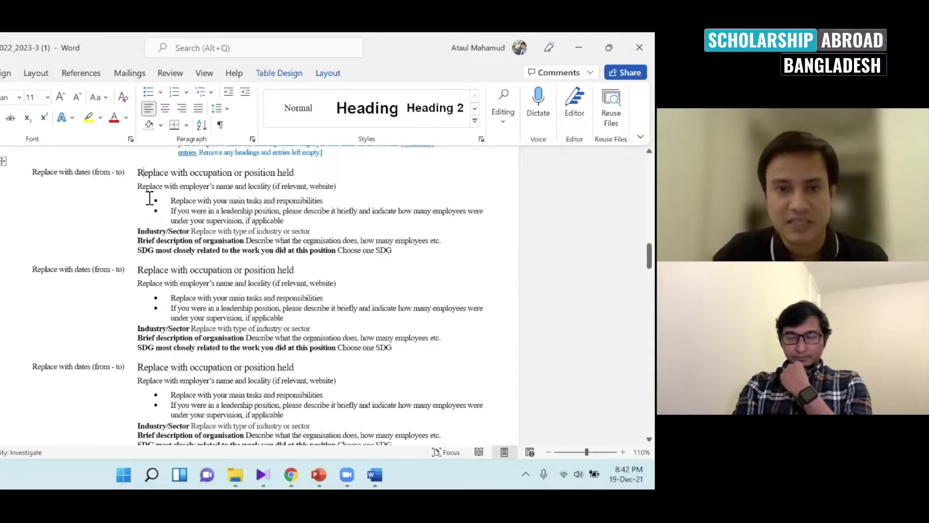
{"action": "key", "text": "ctrl+shift+Right"}
{"action": "key", "text": "ctrl+shift+Right"}
{"action": "left_click_drag", "start_coordinate": [205, 181], "coordinate": [298, 175]}
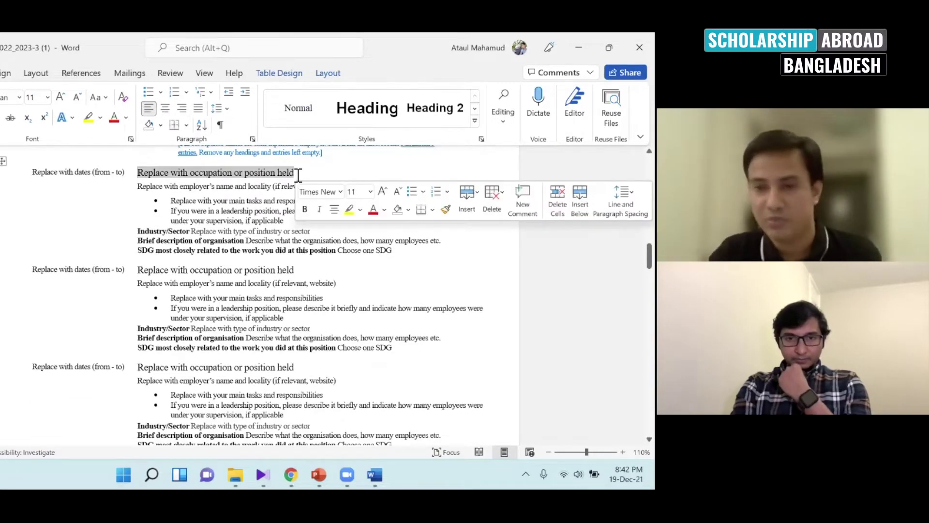
{"action": "left_click", "coordinate": [286, 235]}
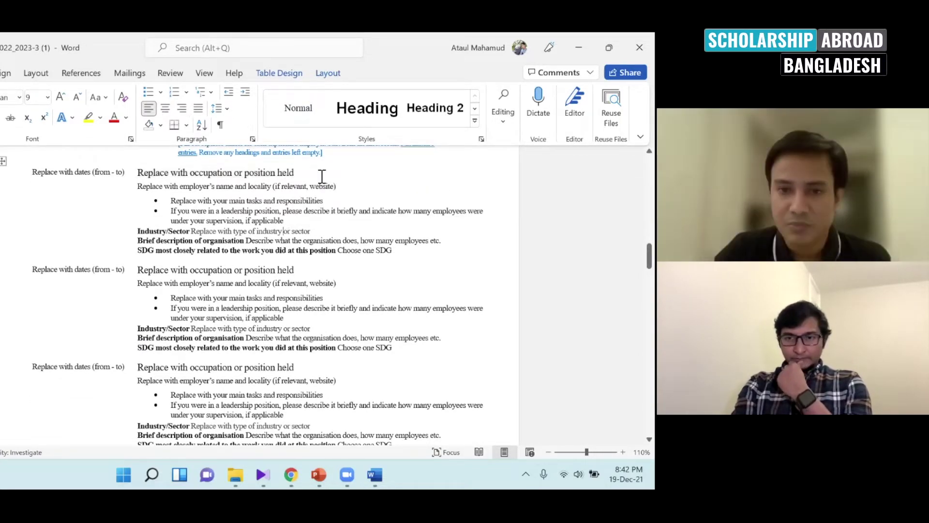
{"action": "left_click", "coordinate": [322, 176]}
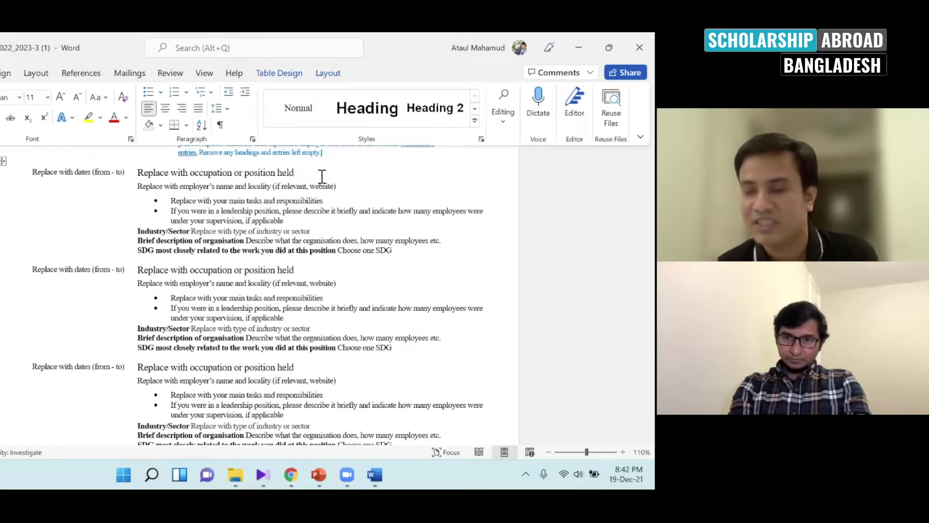
{"action": "left_click", "coordinate": [248, 188]}
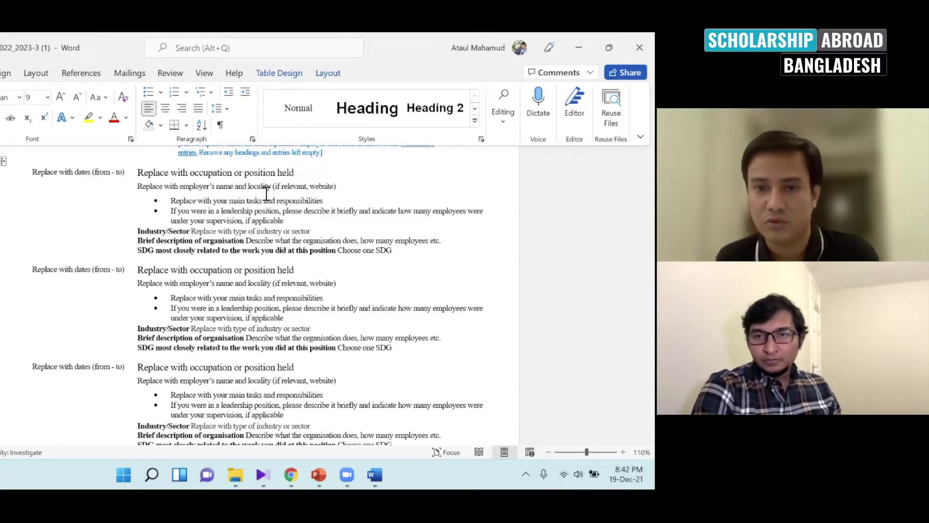
{"action": "left_click", "coordinate": [336, 186]}
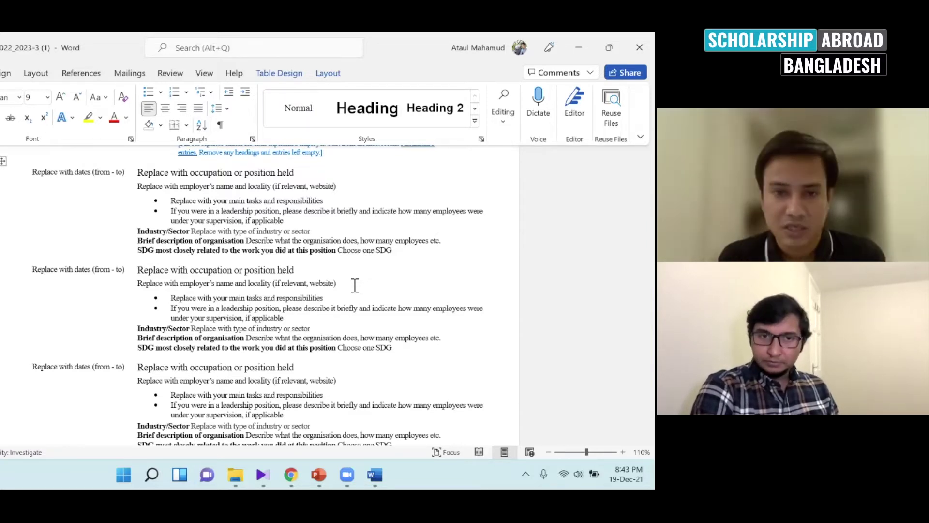
{"action": "left_click", "coordinate": [273, 200]}
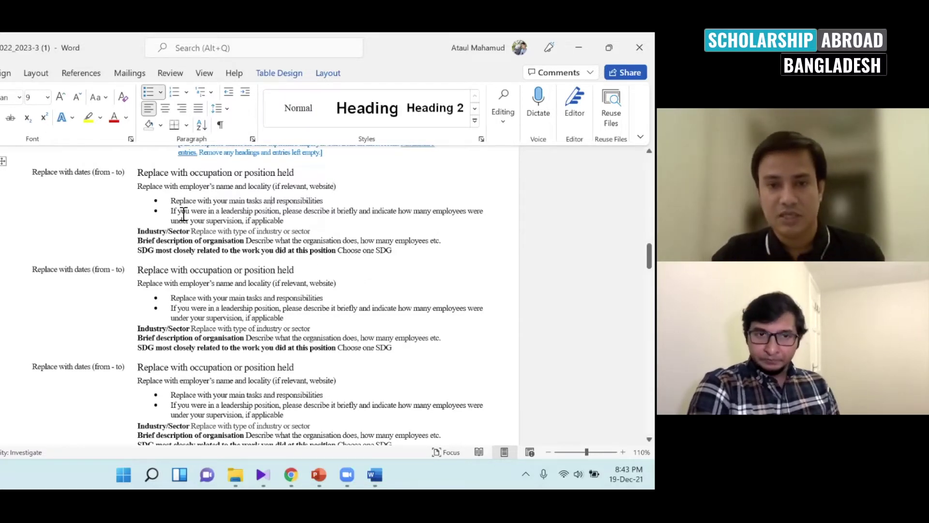
{"action": "left_click_drag", "start_coordinate": [172, 211], "coordinate": [284, 221]}
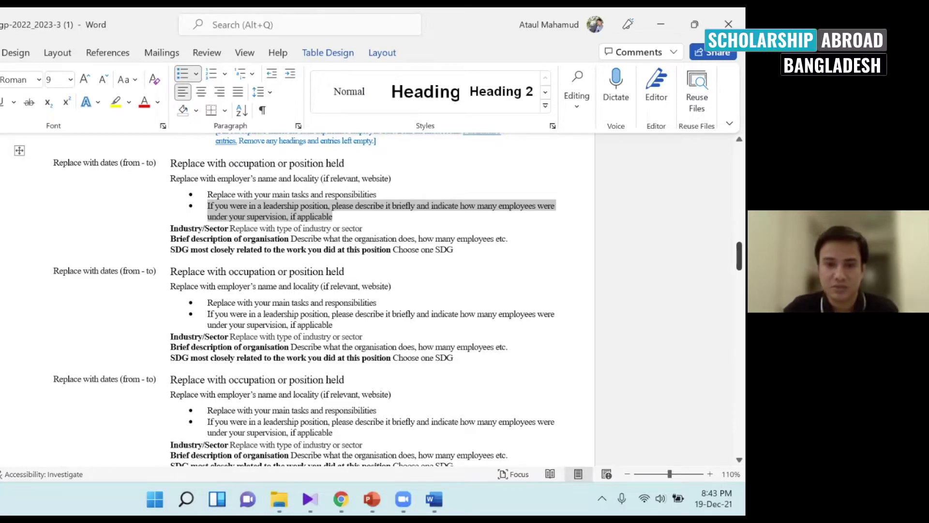
{"action": "left_click", "coordinate": [282, 228]}
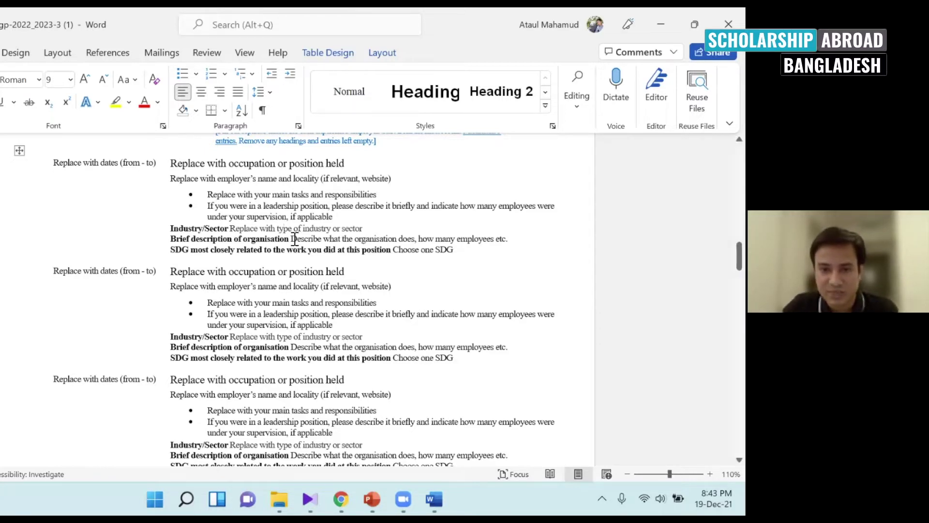
Select and deselect the organisation description placeholder, then place the caret after the second entry's title.
{"action": "left_click_drag", "start_coordinate": [291, 239], "coordinate": [512, 244]}
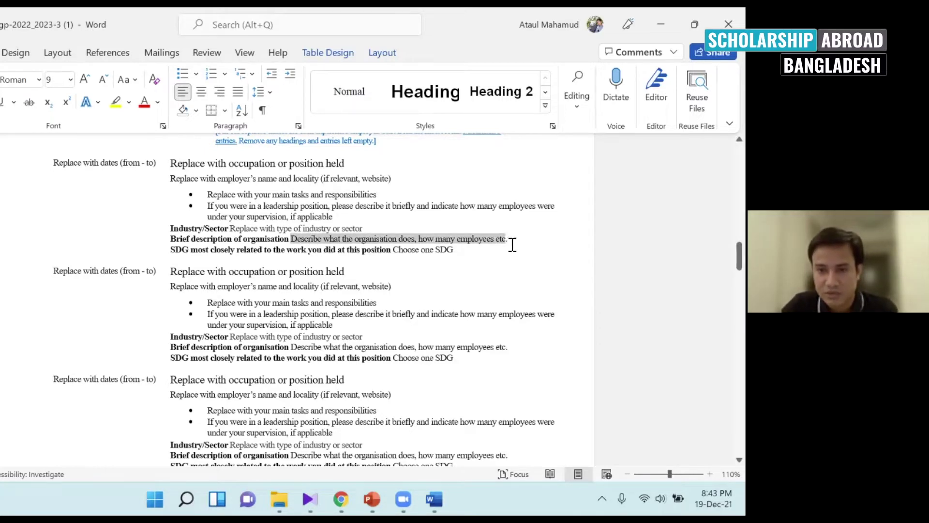
{"action": "left_click", "coordinate": [525, 271]}
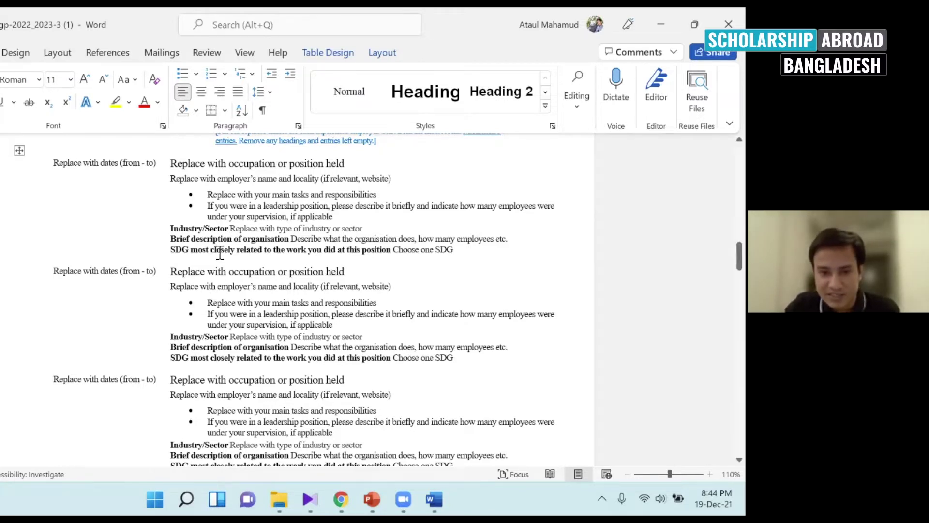
{"action": "left_click", "coordinate": [417, 272]}
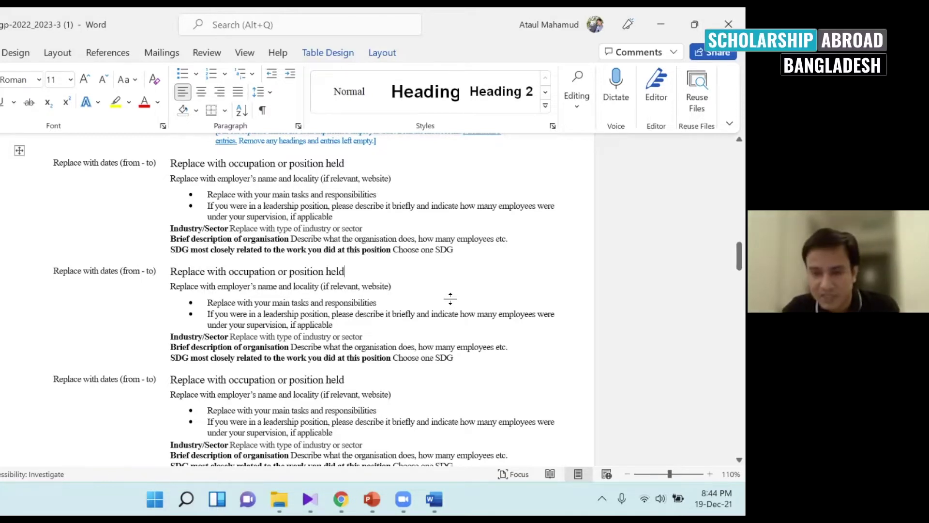
Set the first work entry's SDG dropdown to '4. Quality education'.
{"action": "left_click", "coordinate": [453, 249]}
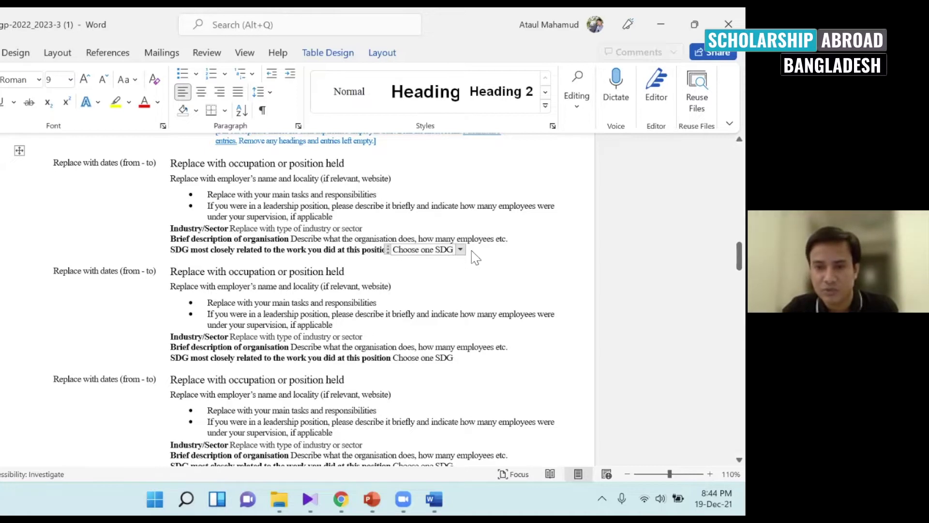
{"action": "left_click", "coordinate": [461, 249]}
{"action": "left_click", "coordinate": [422, 300]}
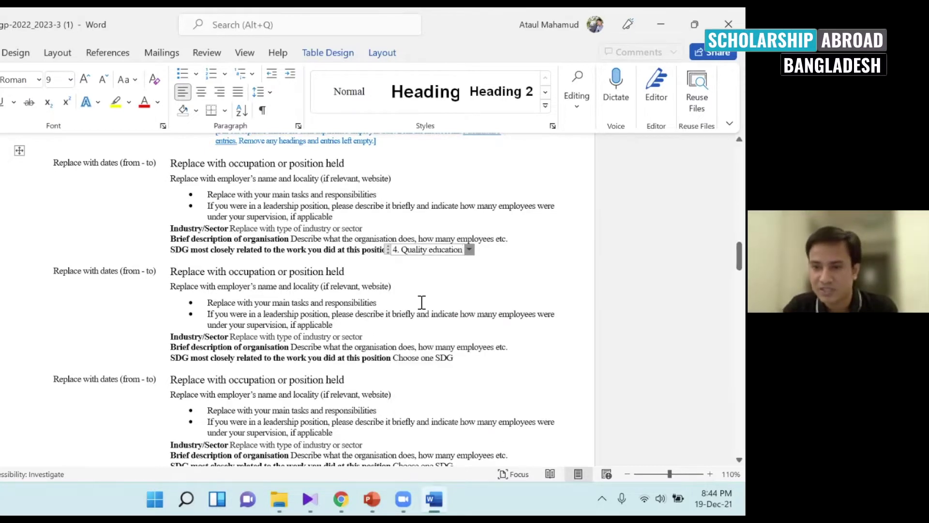
{"action": "left_click", "coordinate": [469, 250]}
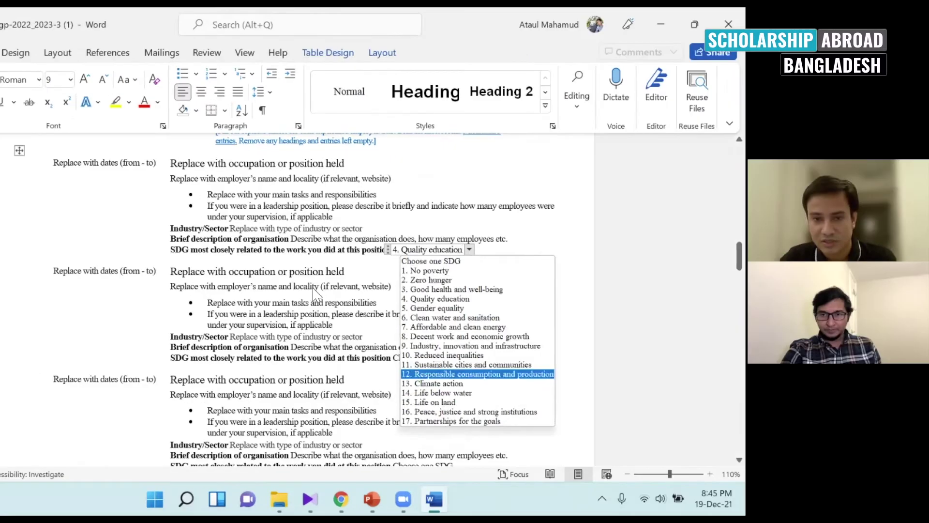
{"action": "left_click", "coordinate": [315, 292]}
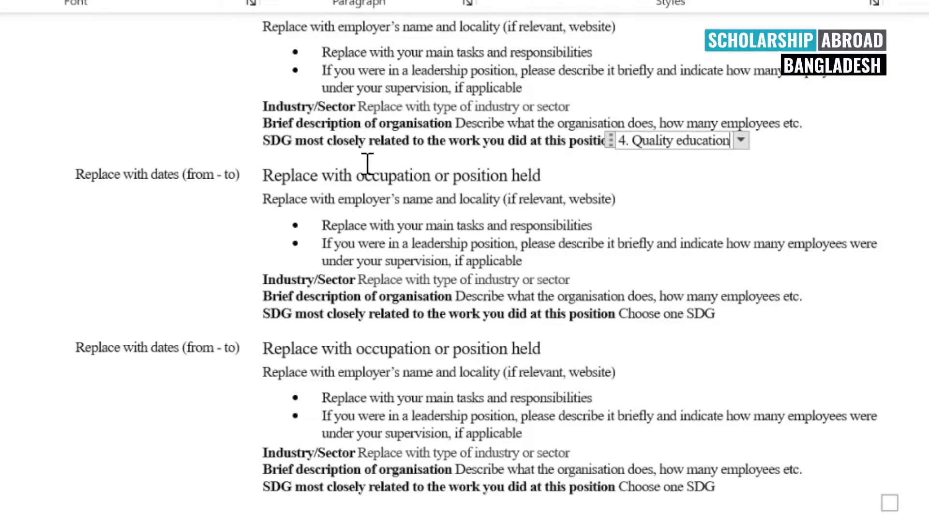
Scroll from the Work Experience heading down to the three Education and Training qualification entries.
{"action": "scroll", "coordinate": [373, 145], "scroll_direction": "up", "scroll_amount": 3}
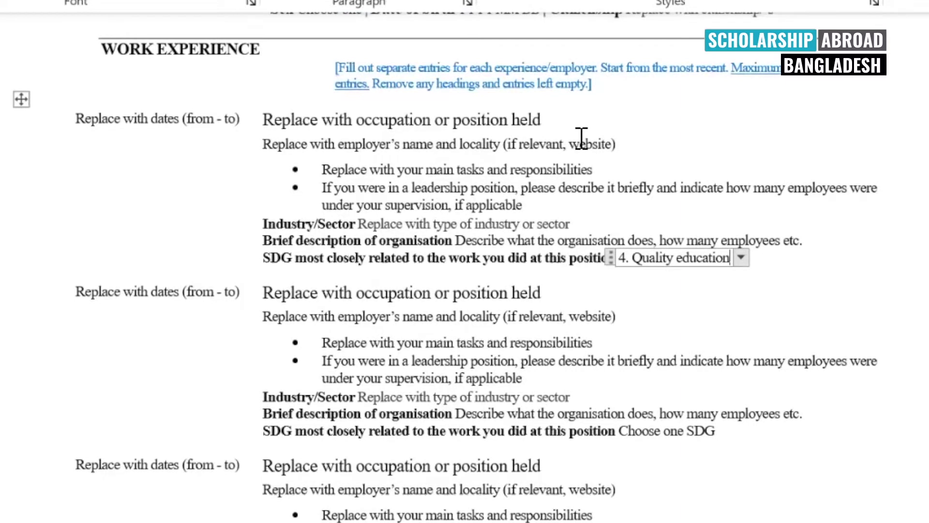
{"action": "left_click", "coordinate": [579, 139]}
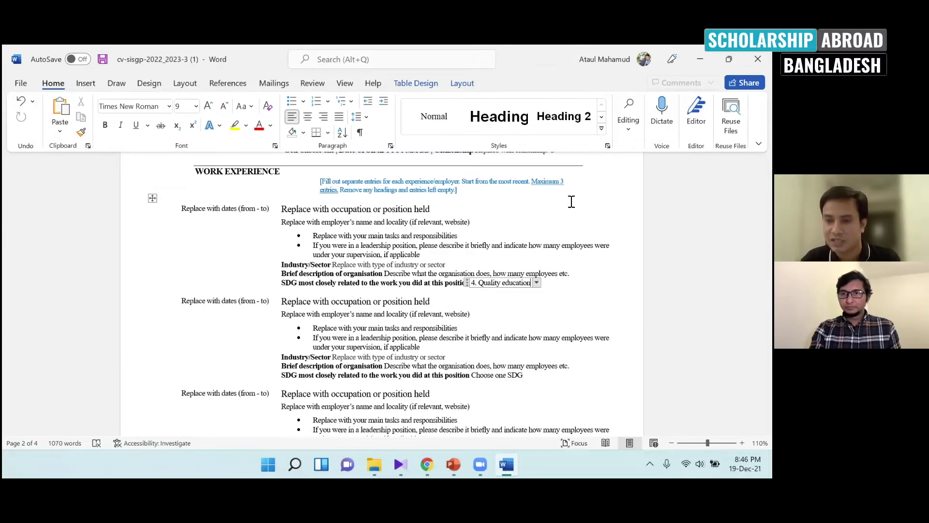
{"action": "scroll", "coordinate": [484, 252], "scroll_direction": "down", "scroll_amount": 10}
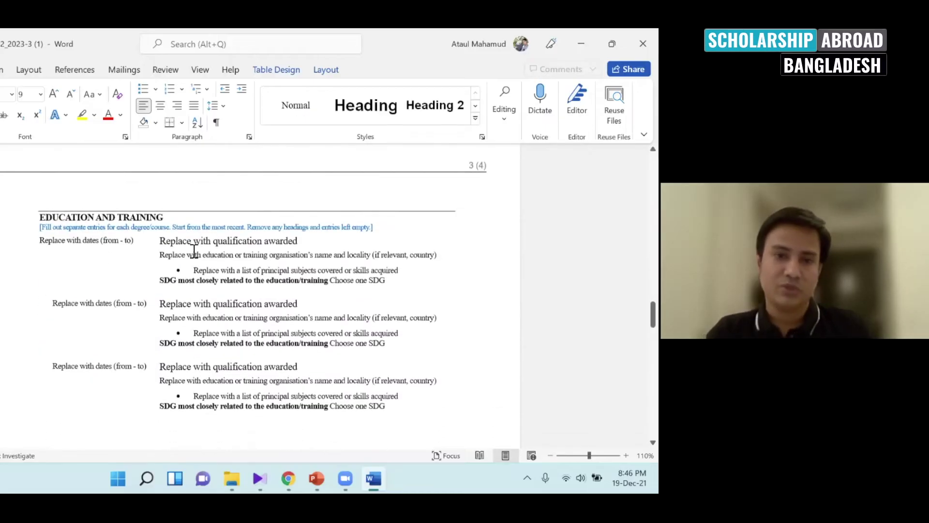
{"action": "scroll", "coordinate": [193, 250], "scroll_direction": "down", "scroll_amount": 2}
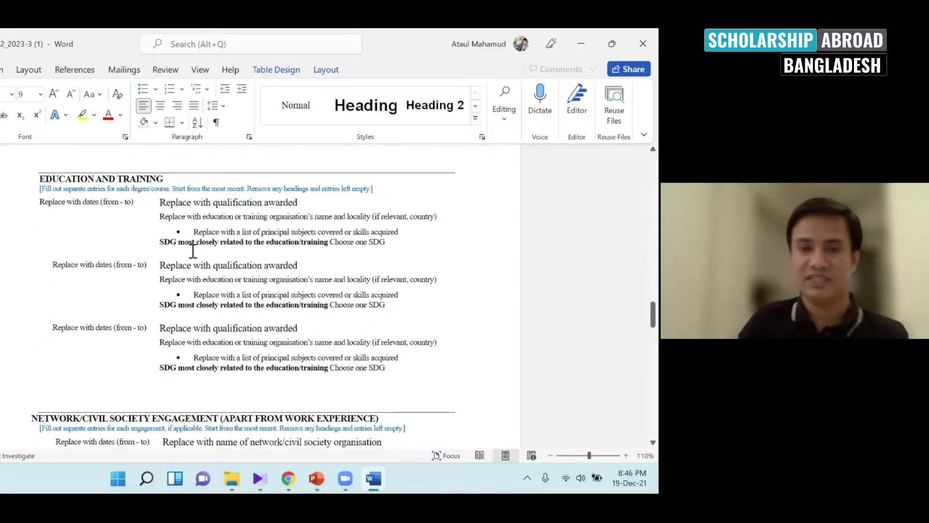
{"action": "left_click", "coordinate": [193, 204]}
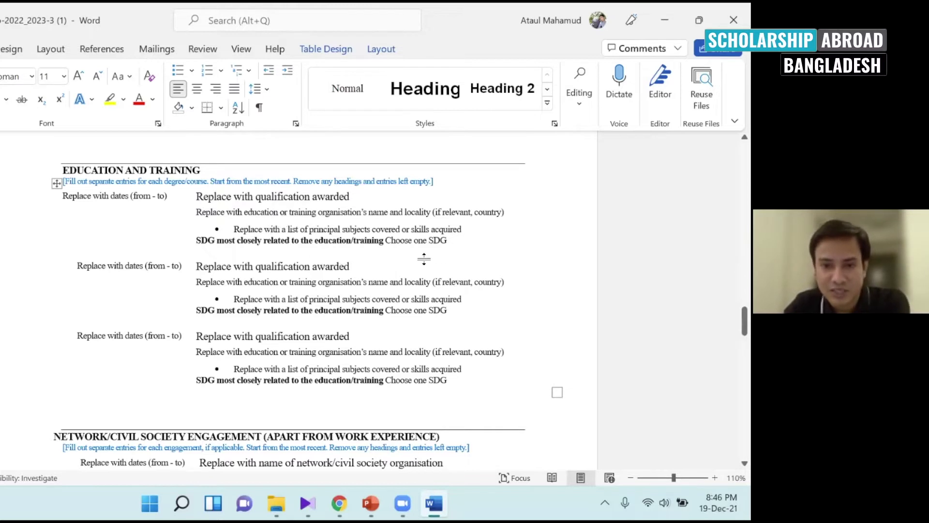
{"action": "left_click", "coordinate": [440, 242]}
{"action": "left_click", "coordinate": [454, 240]}
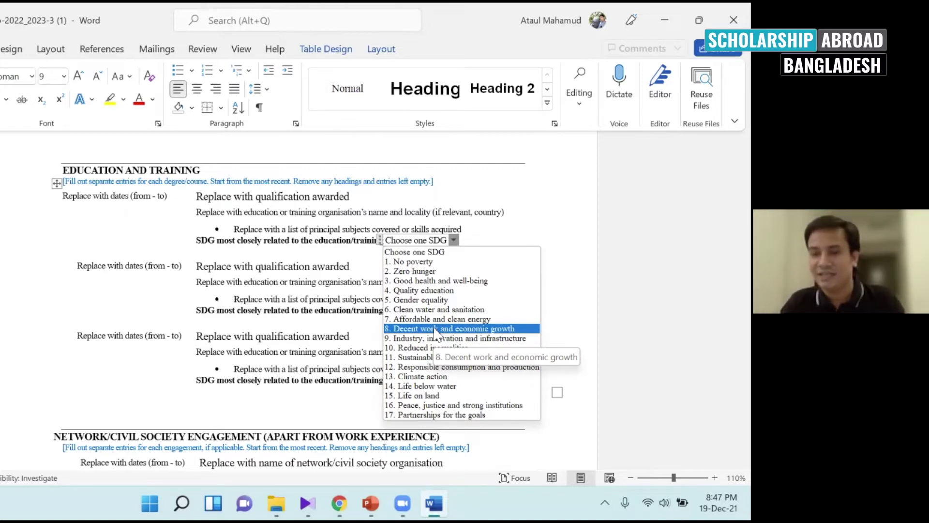
{"action": "key", "text": "Escape"}
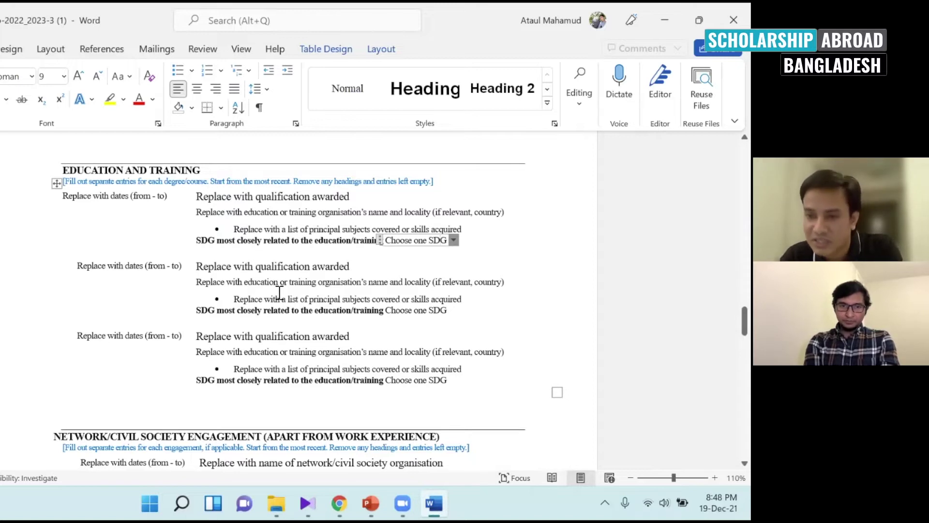
{"action": "left_click", "coordinate": [440, 311]}
{"action": "left_click", "coordinate": [454, 310]}
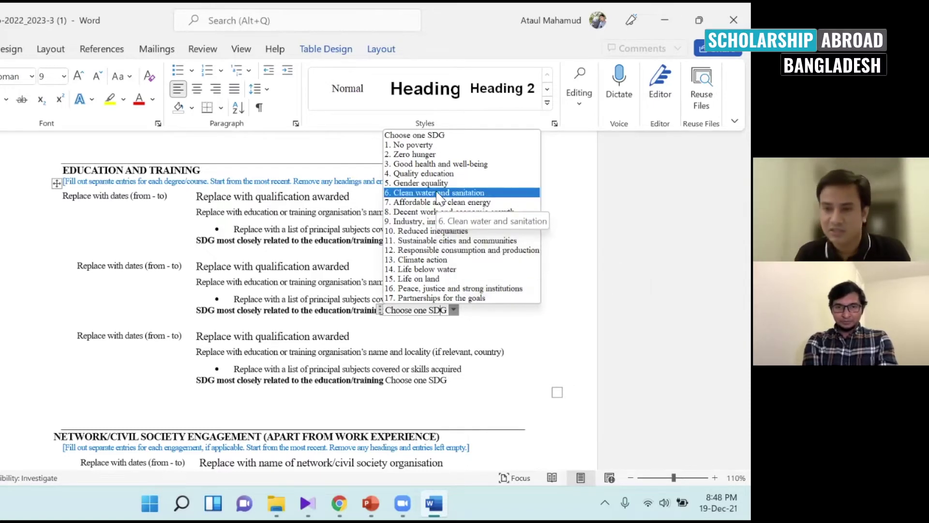
{"action": "key", "text": "Escape"}
{"action": "scroll", "coordinate": [339, 266], "scroll_direction": "down", "scroll_amount": 2}
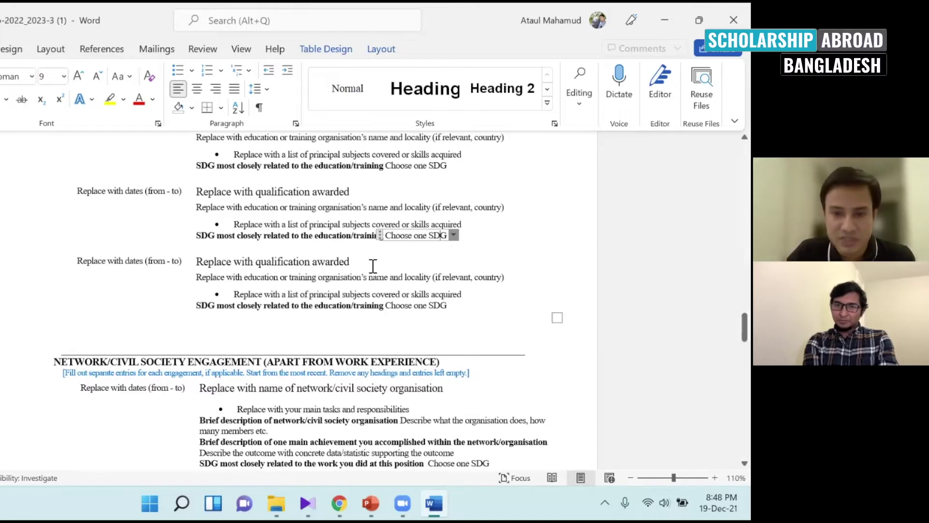
{"action": "left_click", "coordinate": [454, 305]}
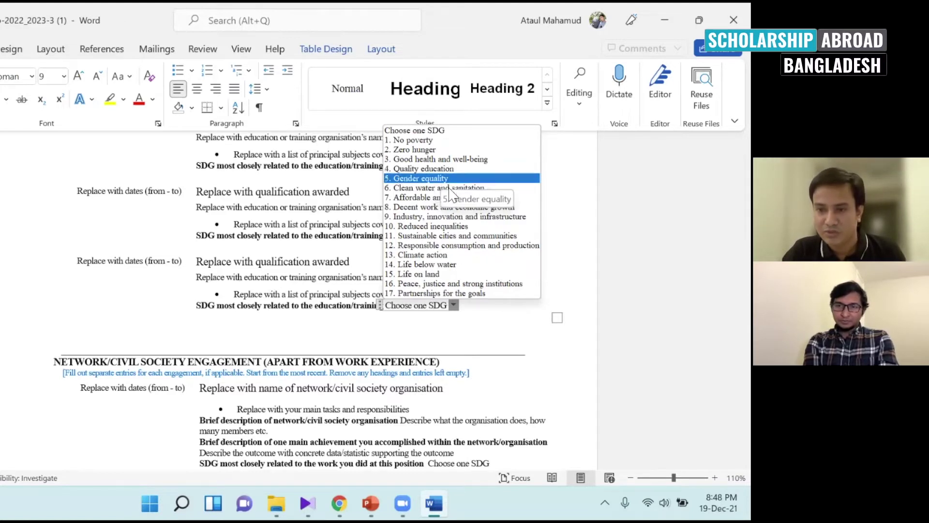
{"action": "left_click", "coordinate": [499, 326]}
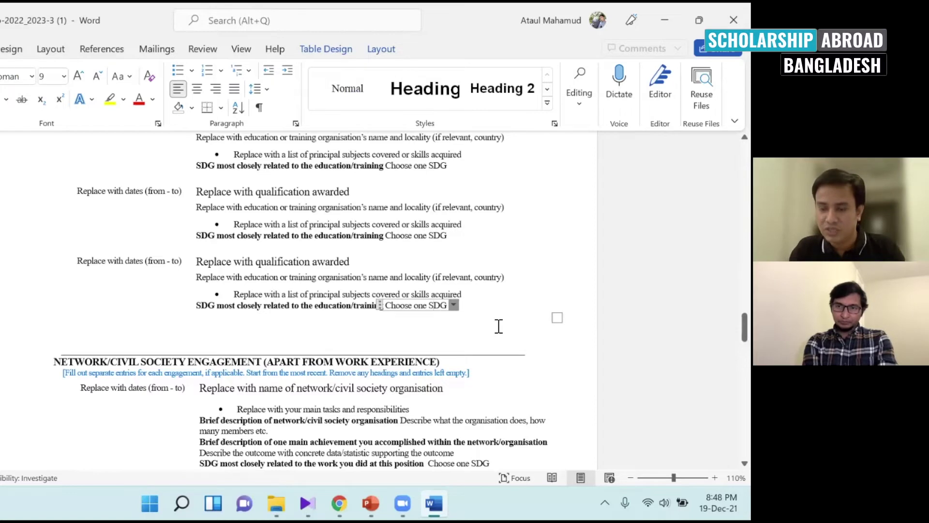
{"action": "scroll", "coordinate": [498, 326], "scroll_direction": "down", "scroll_amount": 6}
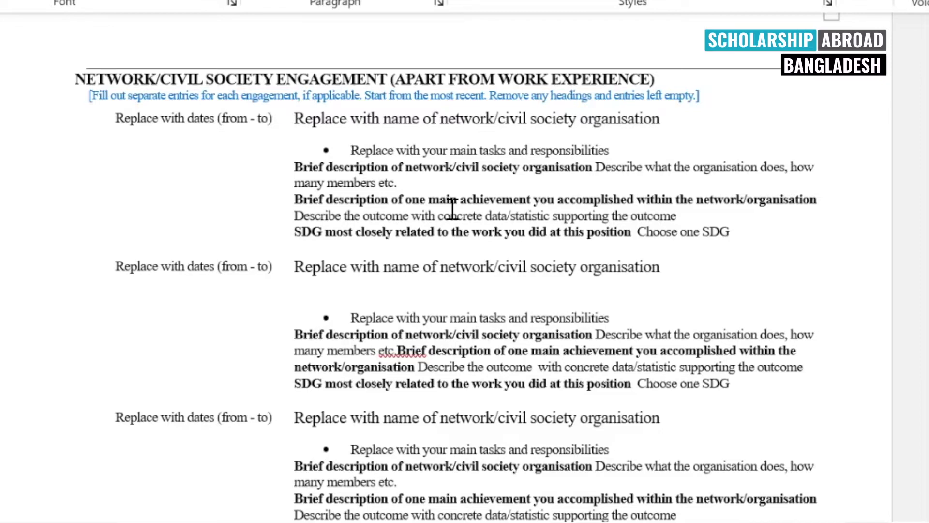
Scroll down past Previous Scholarships toward the Swedish Institute footer at the bottom of page 4.
{"action": "scroll", "coordinate": [539, 269], "scroll_direction": "down", "scroll_amount": 10}
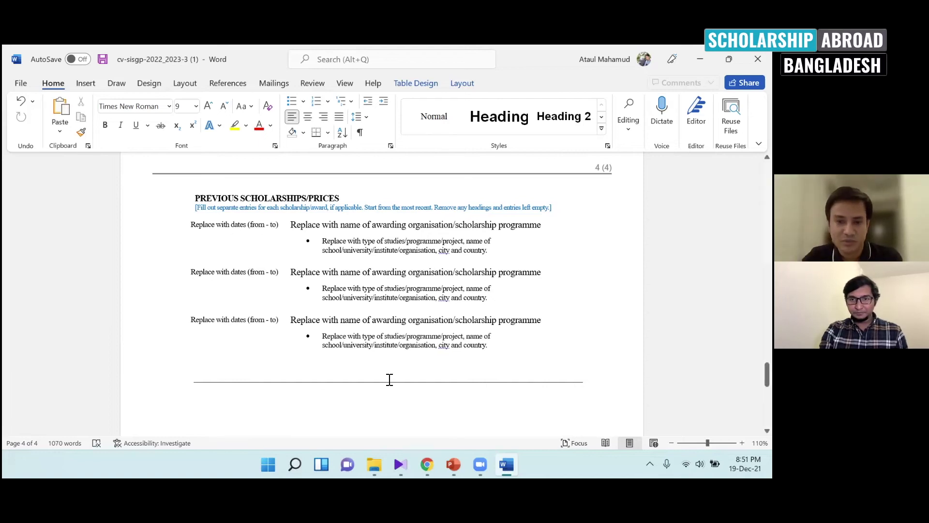
{"action": "scroll", "coordinate": [379, 367], "scroll_direction": "down", "scroll_amount": 7}
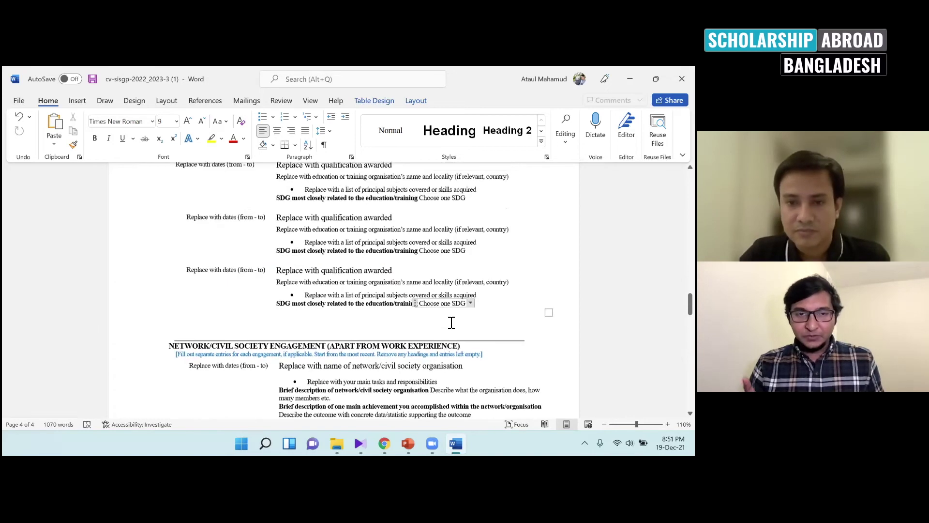
{"action": "scroll", "coordinate": [452, 323], "scroll_direction": "up", "scroll_amount": 10}
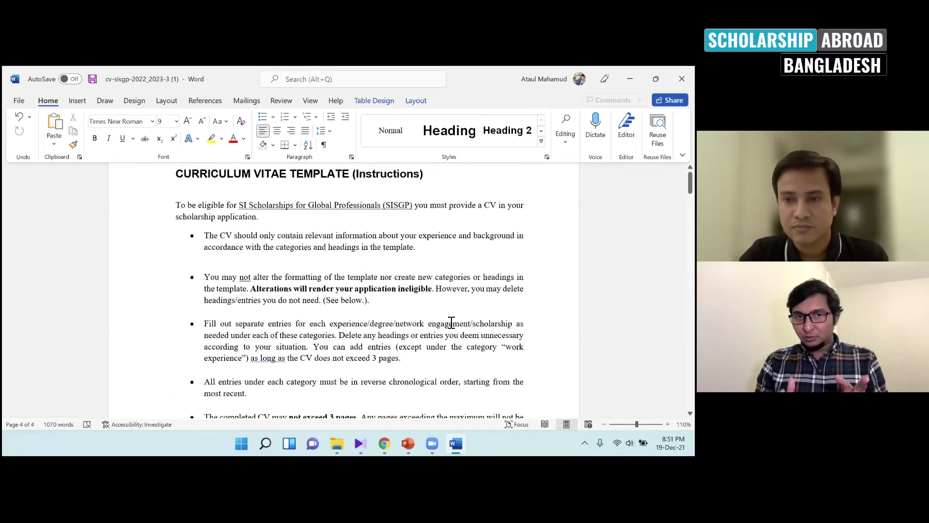